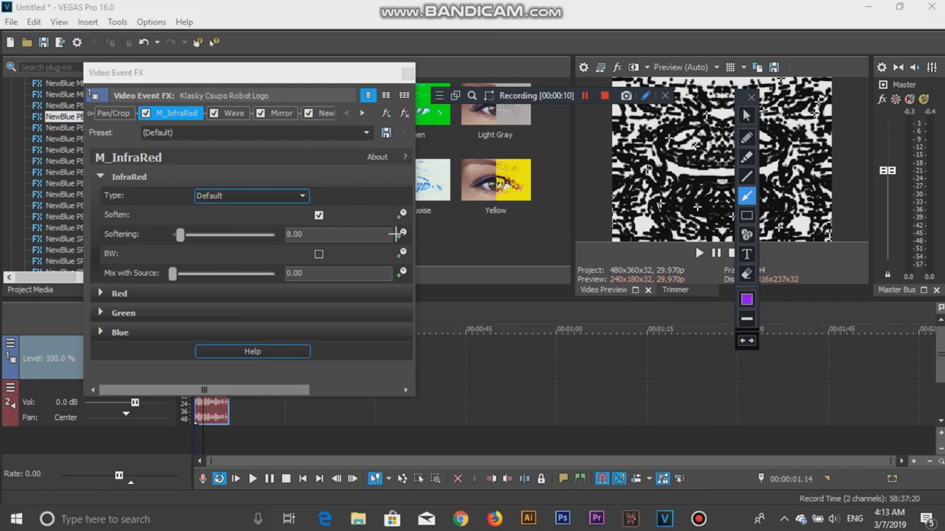
Annotate the M_InfraRed effect with a purple arrow and the blue text "You Need The New OFX That I Installed", and close the drawing tools
{"action": "left_click_drag", "start_coordinate": [487, 372], "coordinate": [191, 127]}
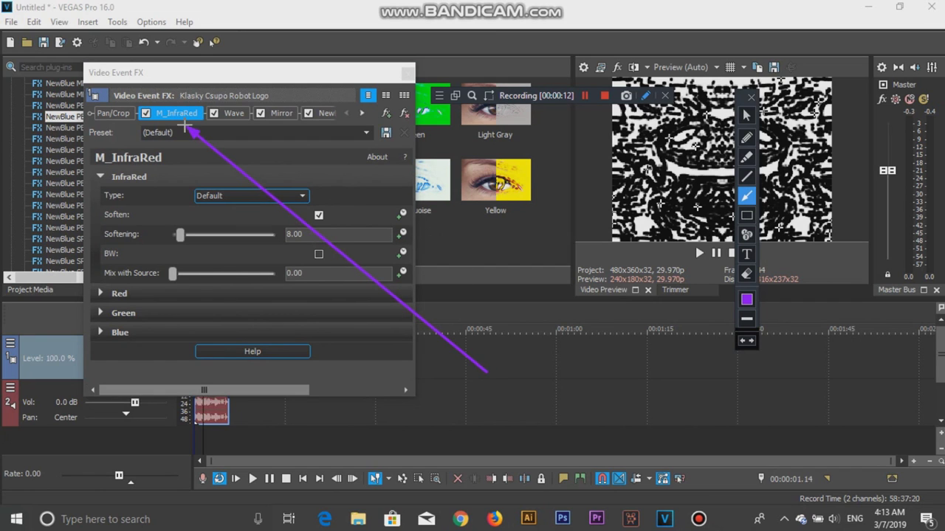
{"action": "left_click", "coordinate": [746, 254]}
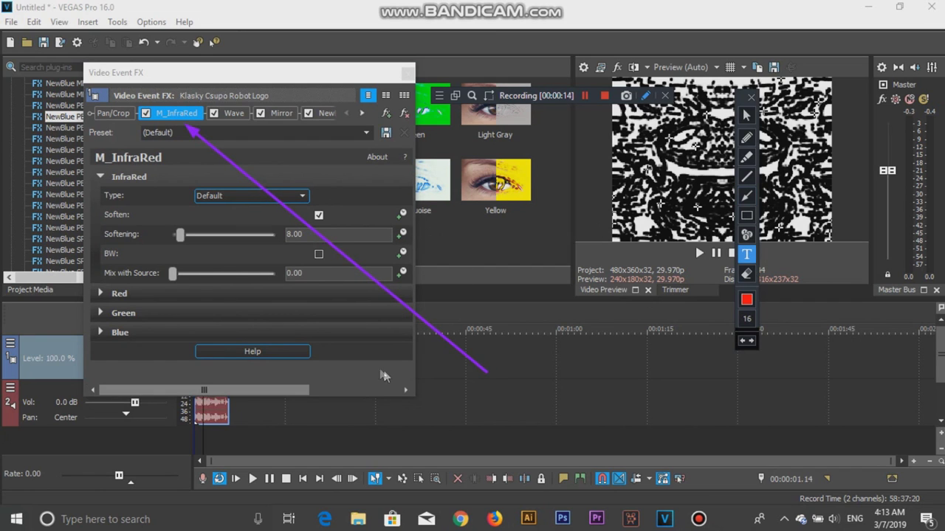
{"action": "left_click", "coordinate": [746, 299]}
{"action": "left_click", "coordinate": [754, 193]}
{"action": "left_click", "coordinate": [694, 319]}
{"action": "type", "text": "You Need "}
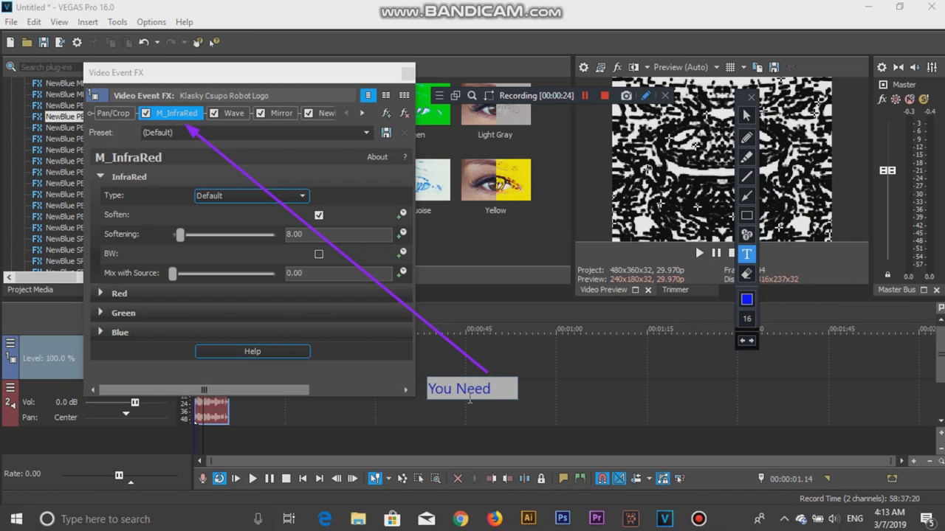
{"action": "type", "text": "The N"}
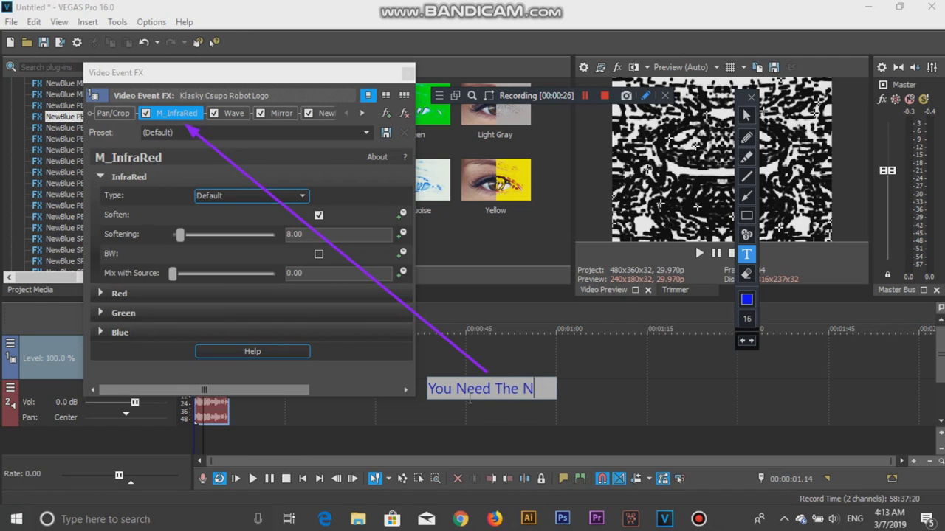
{"action": "type", "text": "ew OFX "}
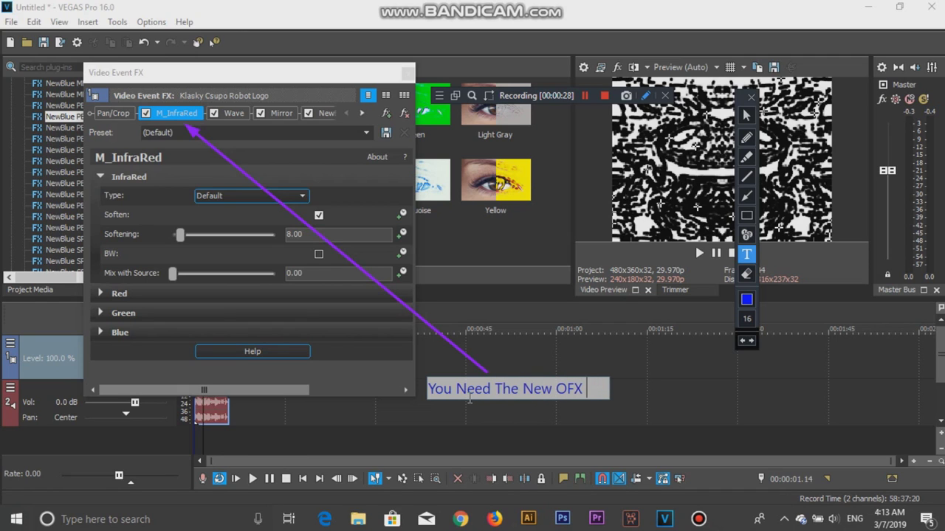
{"action": "type", "text": "That I S"}
{"action": "key", "text": "BackSpace"}
{"action": "type", "text": "Installed"}
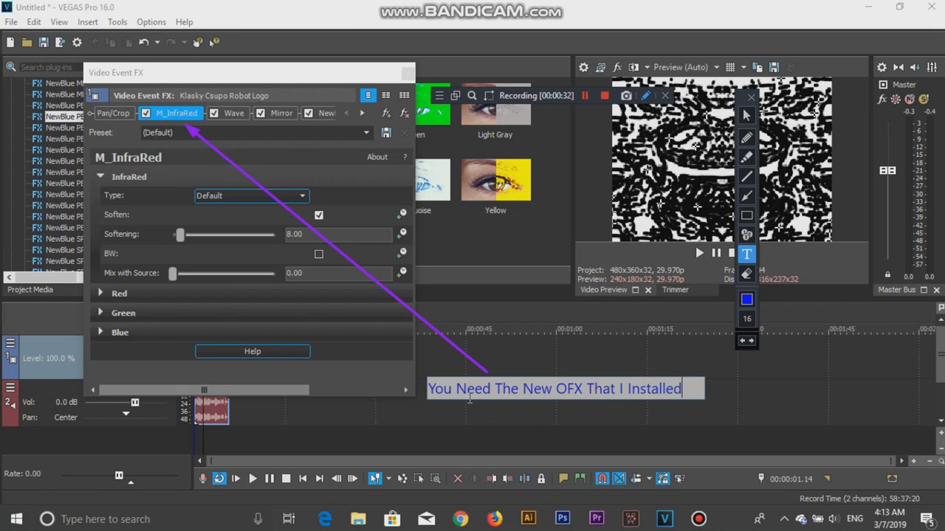
{"action": "left_click_drag", "start_coordinate": [493, 392], "coordinate": [405, 386]}
{"action": "left_click", "coordinate": [594, 442]}
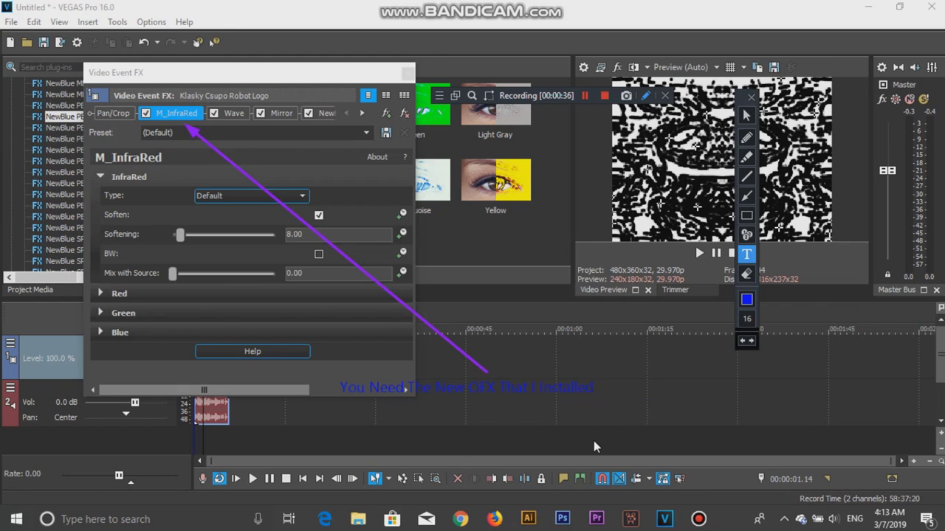
{"action": "left_click", "coordinate": [752, 97]}
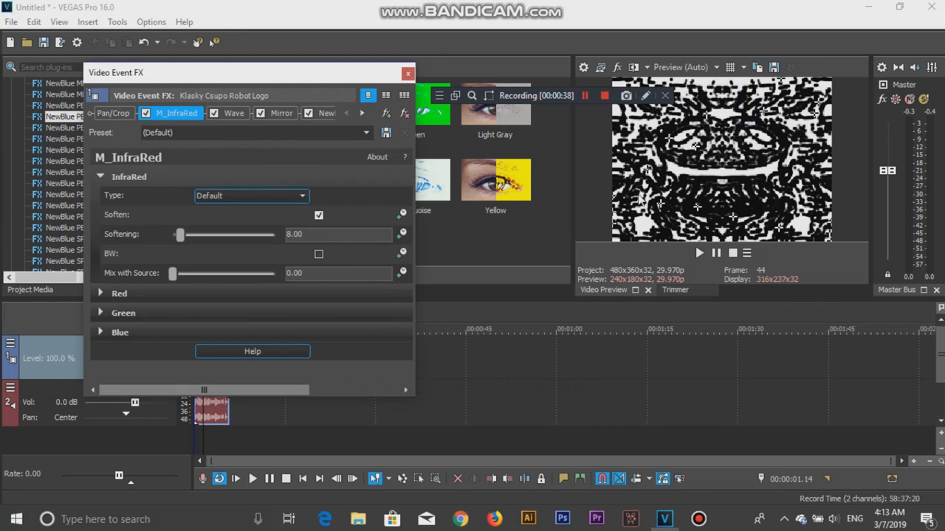
Look through the Wave and Mirror effects in the video event's chain, checking Wave's vertical waves and vertical phase
{"action": "left_click", "coordinate": [228, 112]}
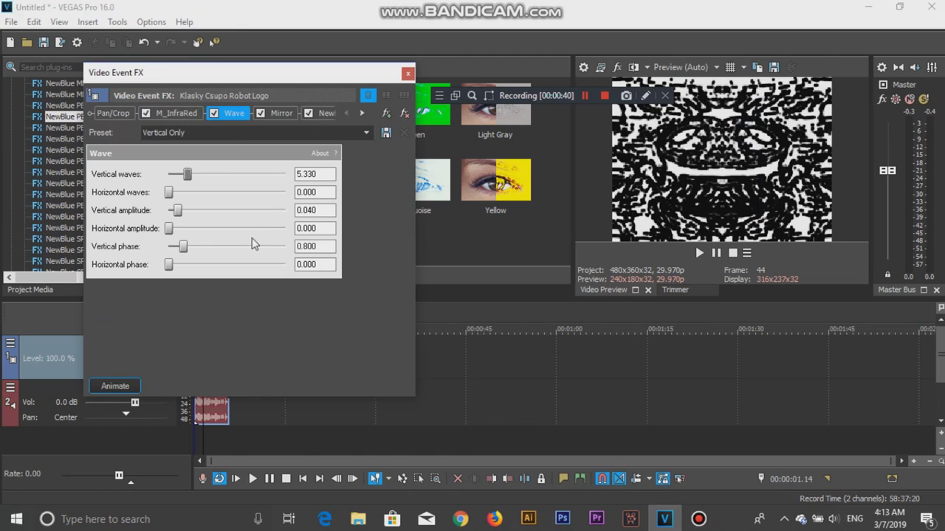
{"action": "left_click", "coordinate": [282, 117]}
{"action": "left_click", "coordinate": [359, 115]}
{"action": "left_click", "coordinate": [359, 116]}
{"action": "left_click", "coordinate": [347, 114]}
{"action": "left_click", "coordinate": [127, 114]}
{"action": "key", "text": "Tab"}
{"action": "key", "text": "Tab"}
{"action": "key", "text": "Tab"}
{"action": "key", "text": "Tab"}
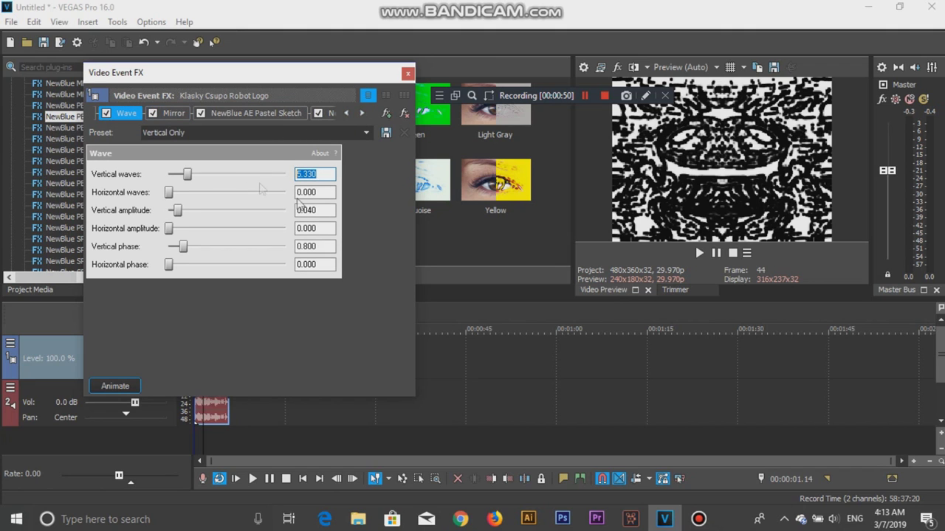
{"action": "left_click", "coordinate": [325, 249]}
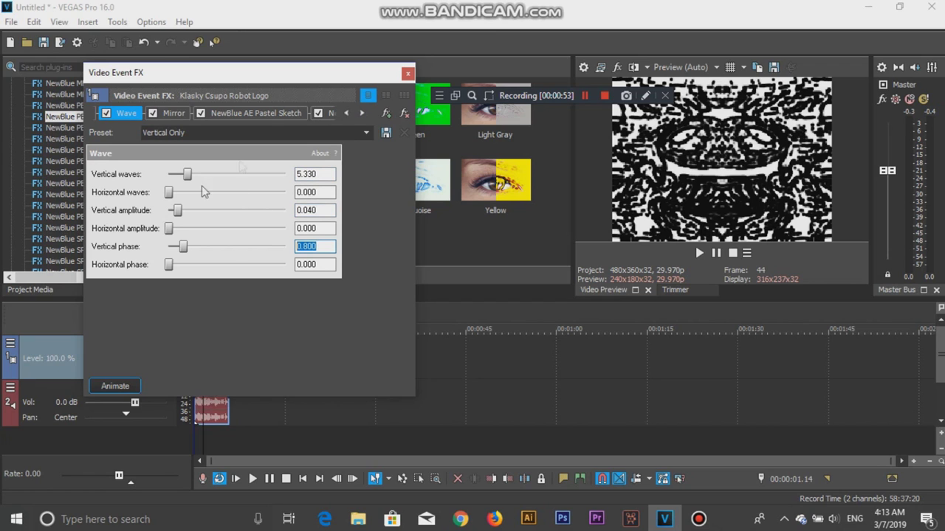
Examine the rate, strength, drift and crop settings of the NewBlue ME Wiggle effect
{"action": "left_click", "coordinate": [364, 112]}
{"action": "left_click", "coordinate": [364, 112]}
{"action": "left_click", "coordinate": [265, 118]}
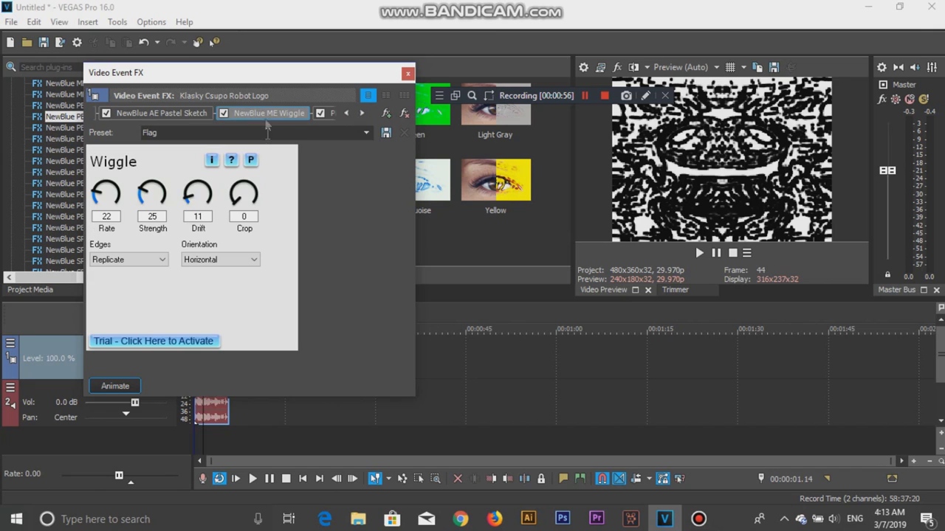
{"action": "left_click", "coordinate": [99, 218]}
{"action": "left_click", "coordinate": [152, 217]}
{"action": "left_click", "coordinate": [197, 217]}
{"action": "left_click", "coordinate": [244, 217]}
Check the Pinch/Punch amount, and the brightness value and preset of the Brightness and Contrast effect
{"action": "left_click", "coordinate": [329, 114]}
{"action": "double_click", "coordinate": [351, 179]}
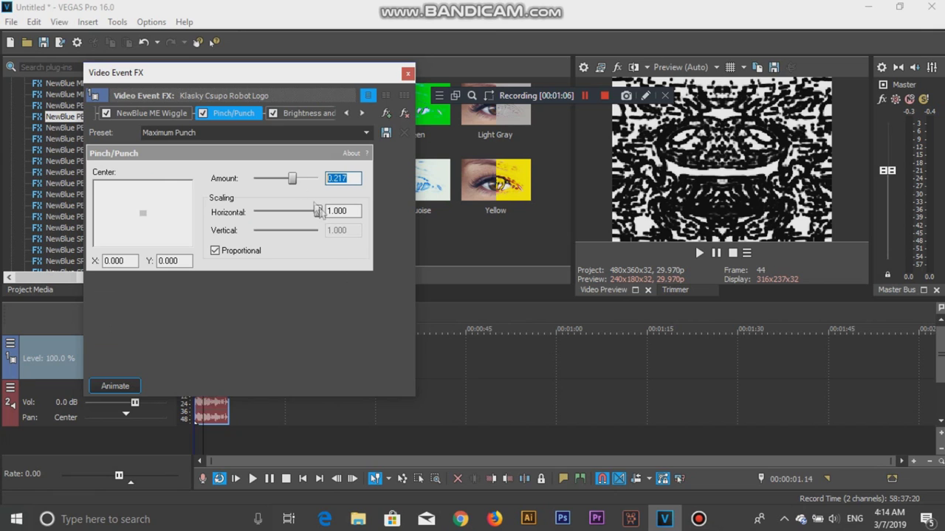
{"action": "left_click", "coordinate": [310, 115]}
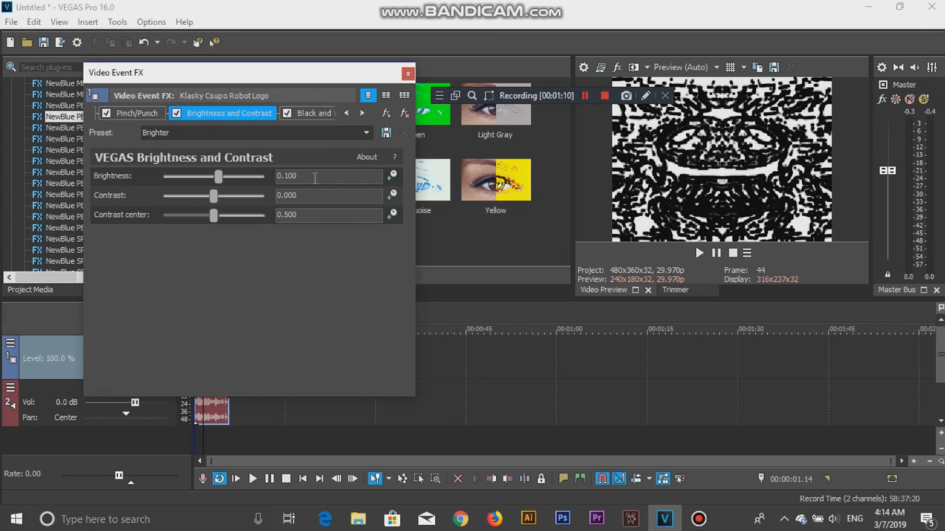
{"action": "double_click", "coordinate": [313, 177]}
{"action": "left_click", "coordinate": [239, 132]}
Check the Black and White blend amount and the NewBlue Charcoal preset, and close the video event effects
{"action": "left_click", "coordinate": [316, 113]}
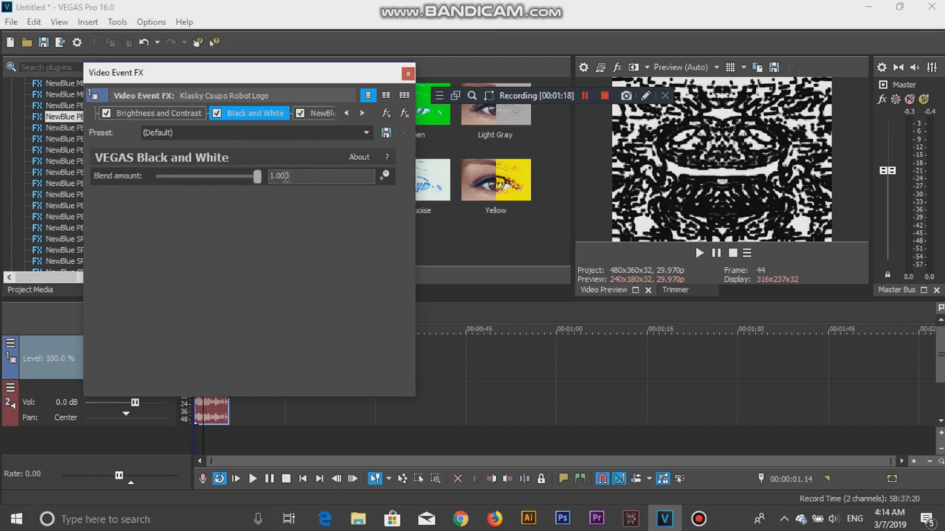
{"action": "left_click", "coordinate": [320, 112]}
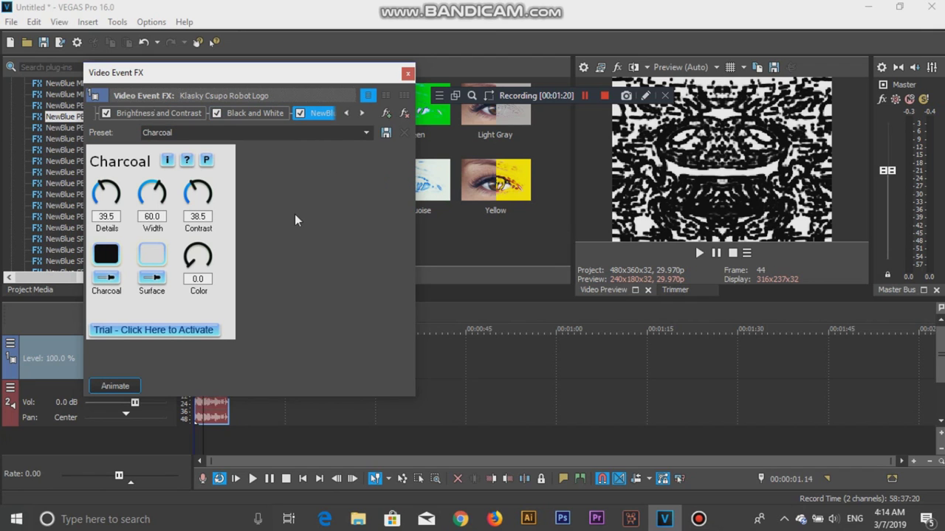
{"action": "left_click", "coordinate": [179, 132]}
{"action": "left_click", "coordinate": [407, 73]}
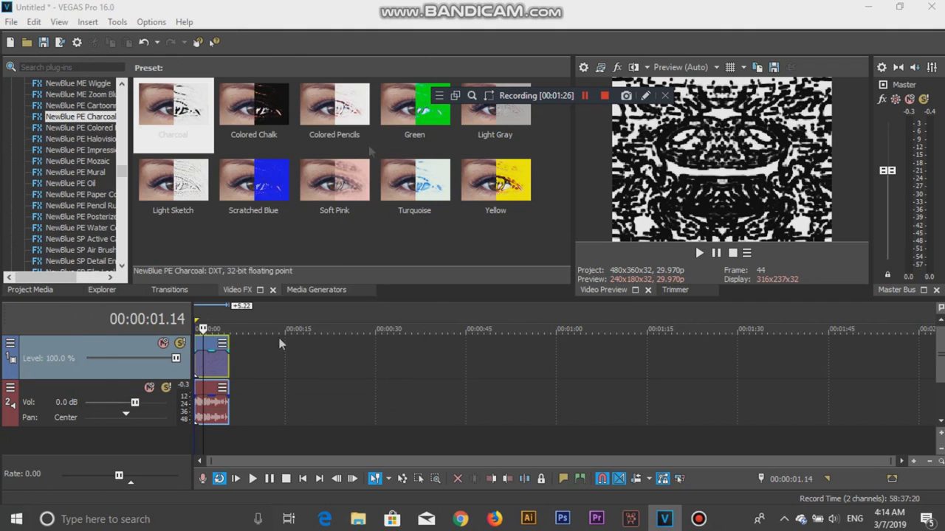
Open the audio event's effects and examine the rate and depth of ExpressFX Chorus
{"action": "right_click", "coordinate": [222, 421]}
{"action": "left_click", "coordinate": [257, 111]}
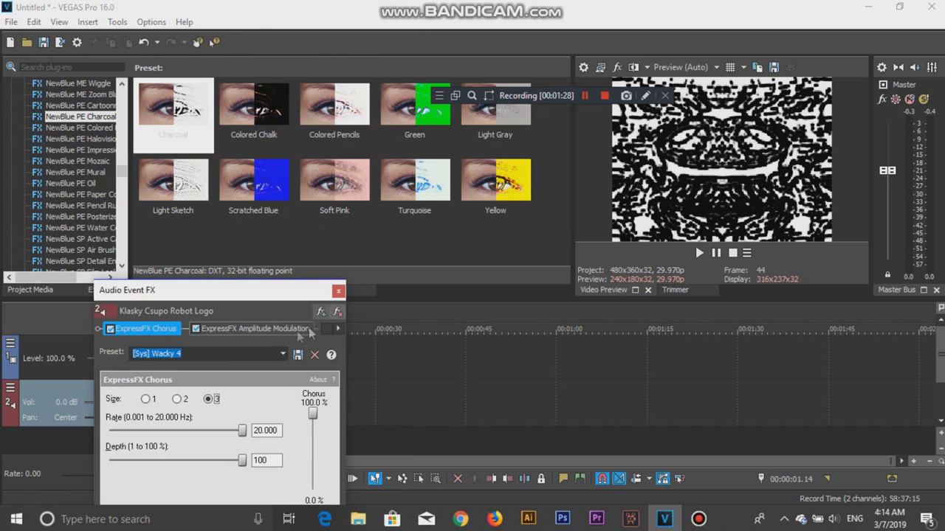
{"action": "left_click_drag", "start_coordinate": [270, 291], "coordinate": [243, 21]}
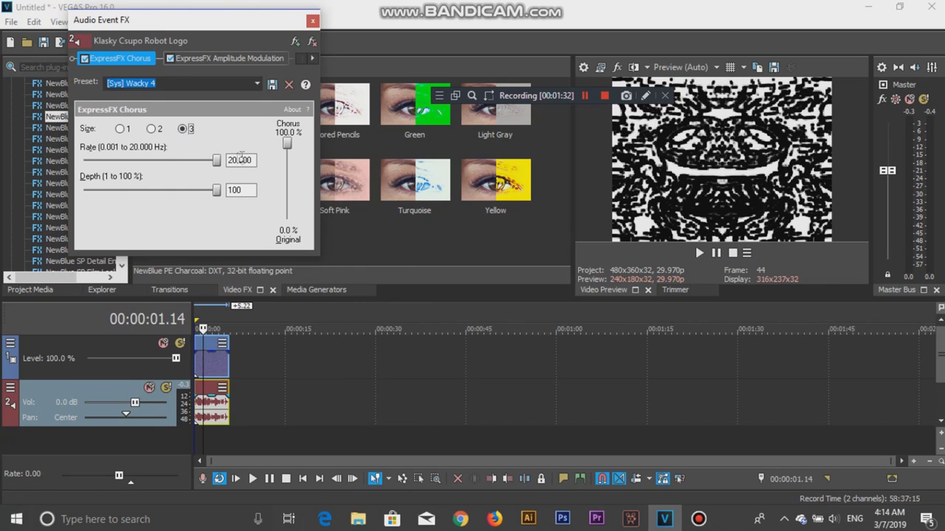
{"action": "double_click", "coordinate": [240, 160]}
{"action": "double_click", "coordinate": [240, 190]}
Examine the ExpressFX Amplitude Modulation settings and the ExpressFX Delay preset
{"action": "left_click", "coordinate": [200, 59]}
{"action": "double_click", "coordinate": [311, 150]}
{"action": "left_click", "coordinate": [332, 57]}
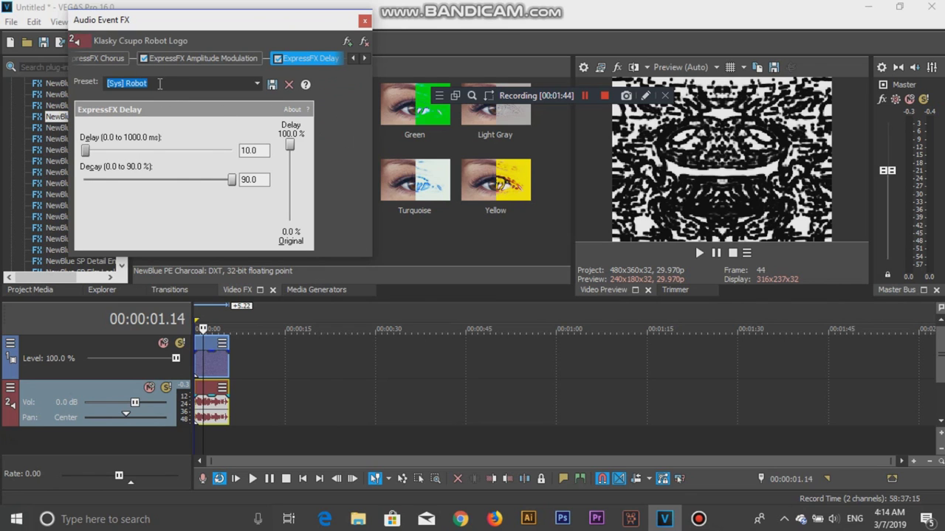
{"action": "left_click", "coordinate": [240, 127]}
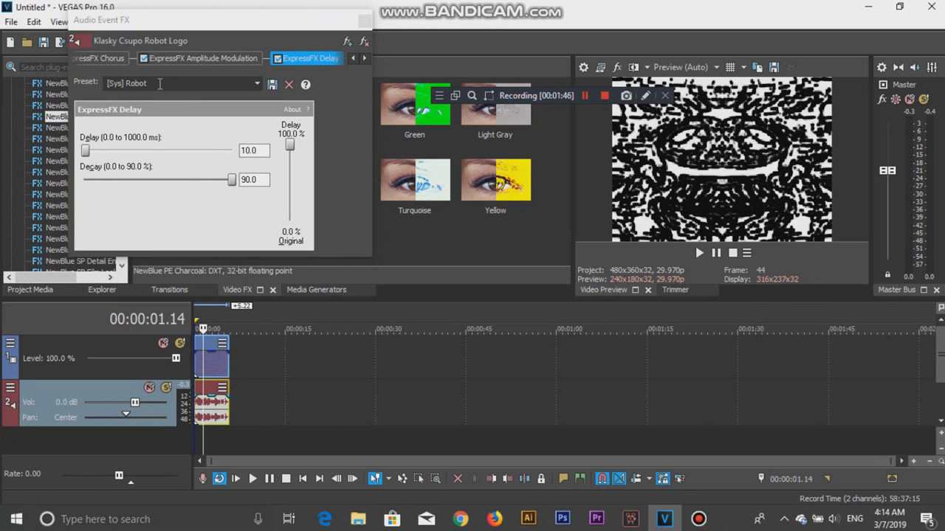
{"action": "left_click_drag", "start_coordinate": [159, 84], "coordinate": [135, 83]}
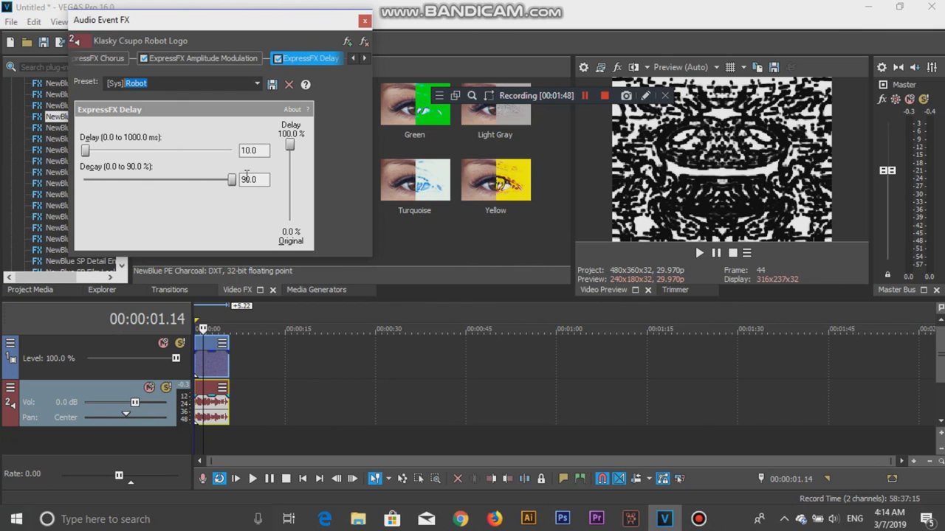
Examine the presets of the first two IL Vocodex effects and the IO/Phaser effect, keeping the recording toolbar clear of the plug-in
{"action": "left_click", "coordinate": [361, 59]}
{"action": "left_click", "coordinate": [361, 59]}
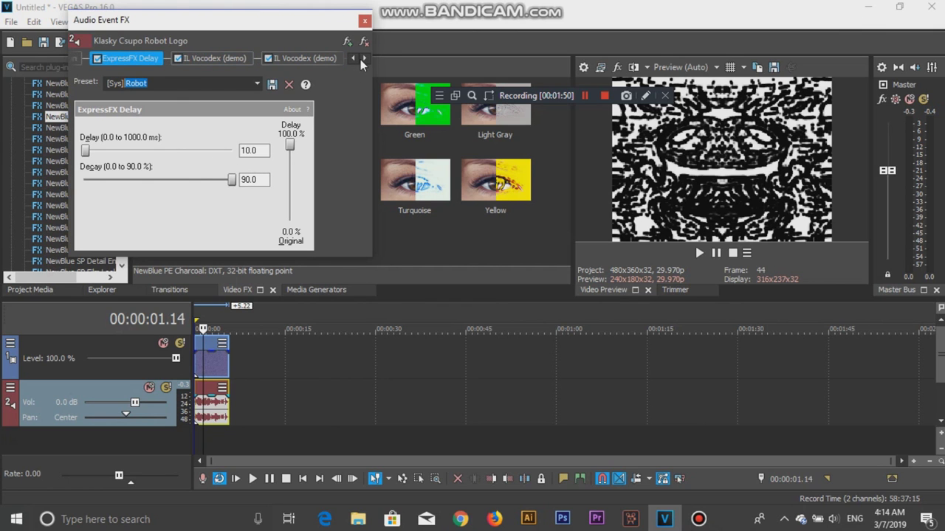
{"action": "left_click", "coordinate": [212, 59]}
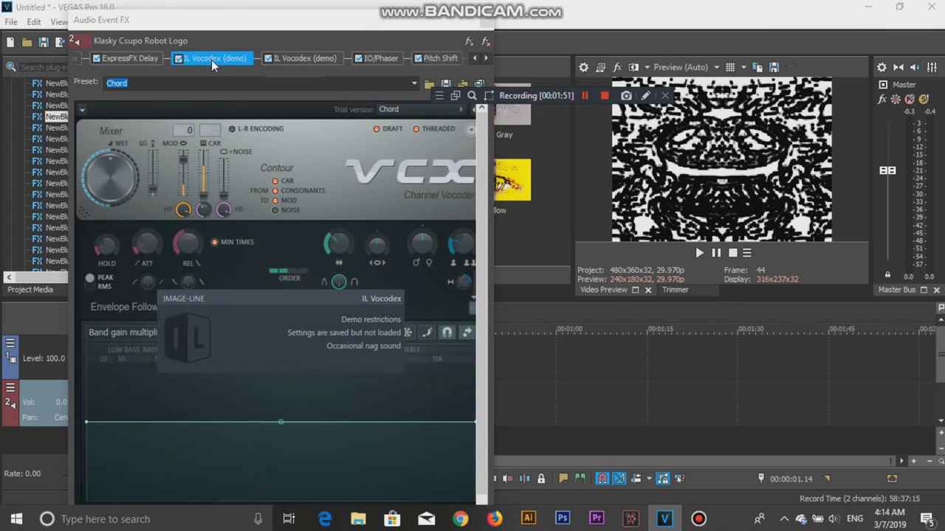
{"action": "left_click", "coordinate": [273, 59]}
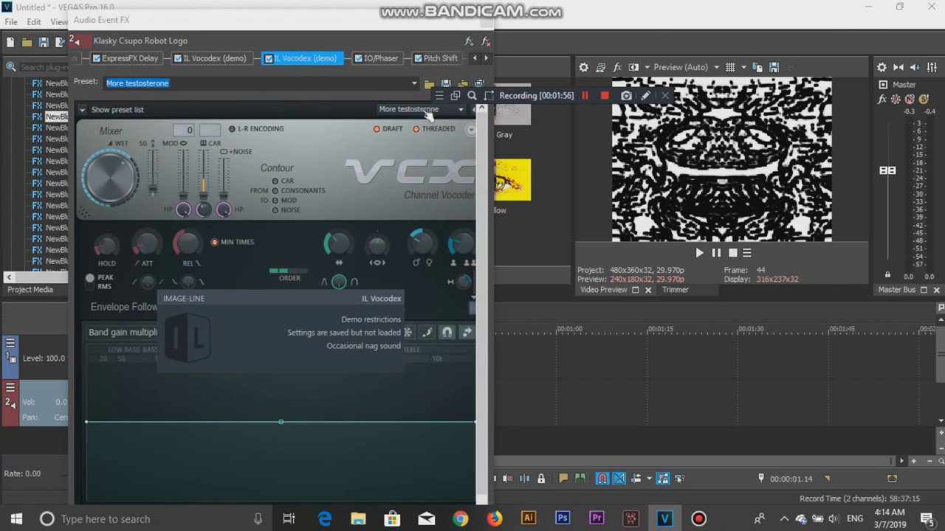
{"action": "left_click", "coordinate": [384, 58]}
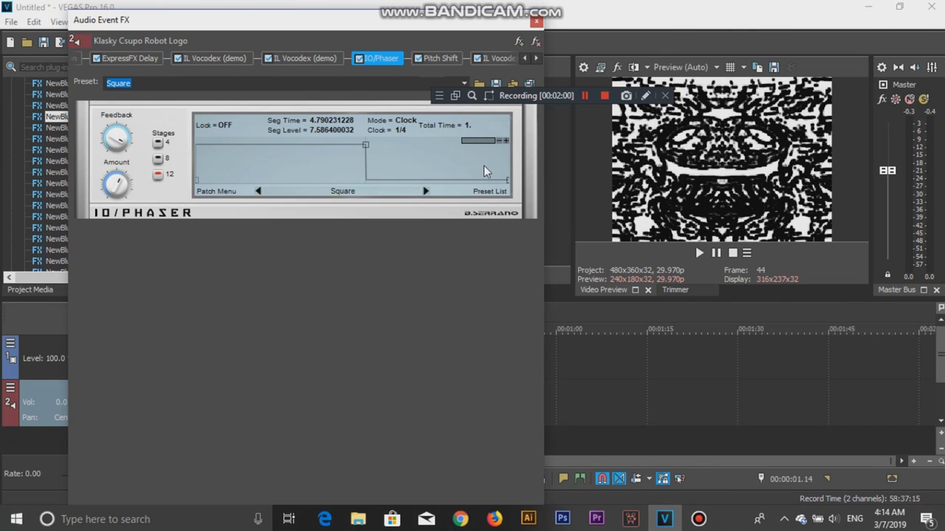
{"action": "left_click_drag", "start_coordinate": [540, 92], "coordinate": [666, 126]}
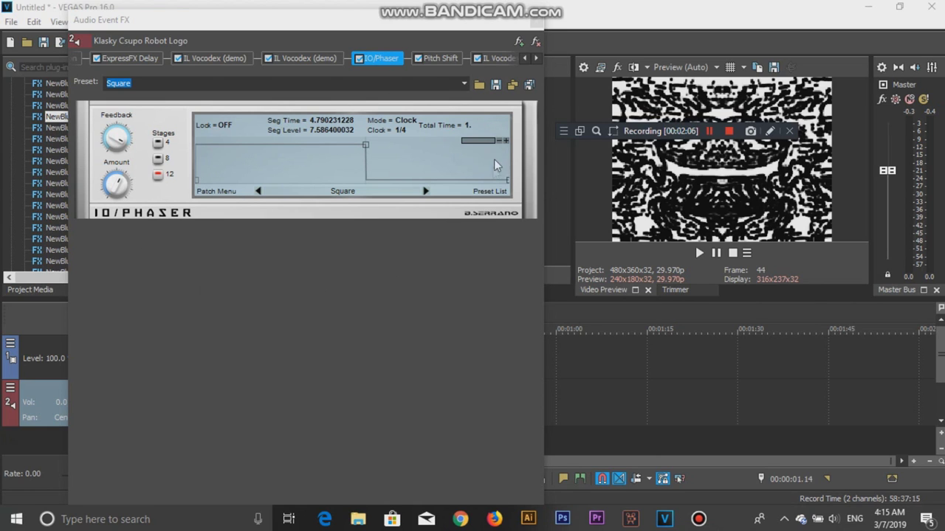
Check the Pitch Shift semitones and the presets of the third IL Vocodex effect and the Frequency Shifter
{"action": "left_click", "coordinate": [436, 59]}
{"action": "double_click", "coordinate": [277, 126]}
{"action": "left_click", "coordinate": [535, 58]}
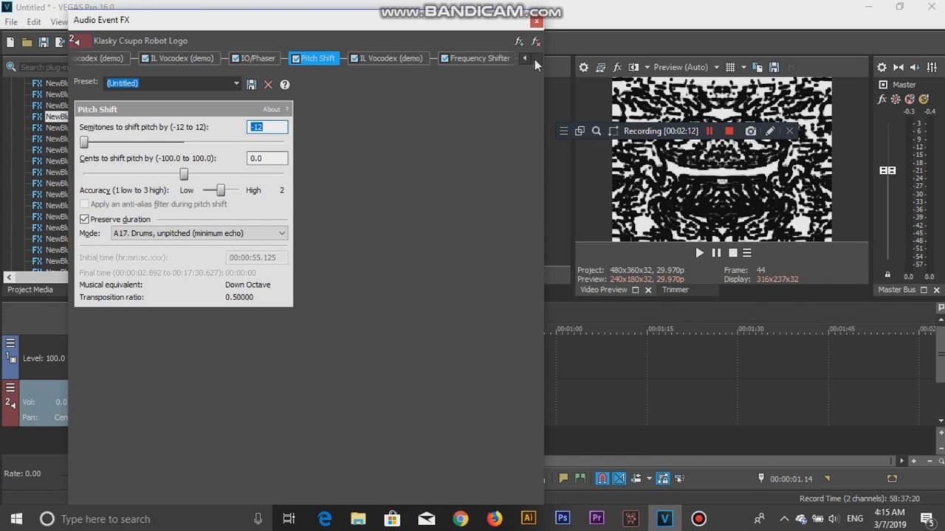
{"action": "left_click", "coordinate": [396, 60]}
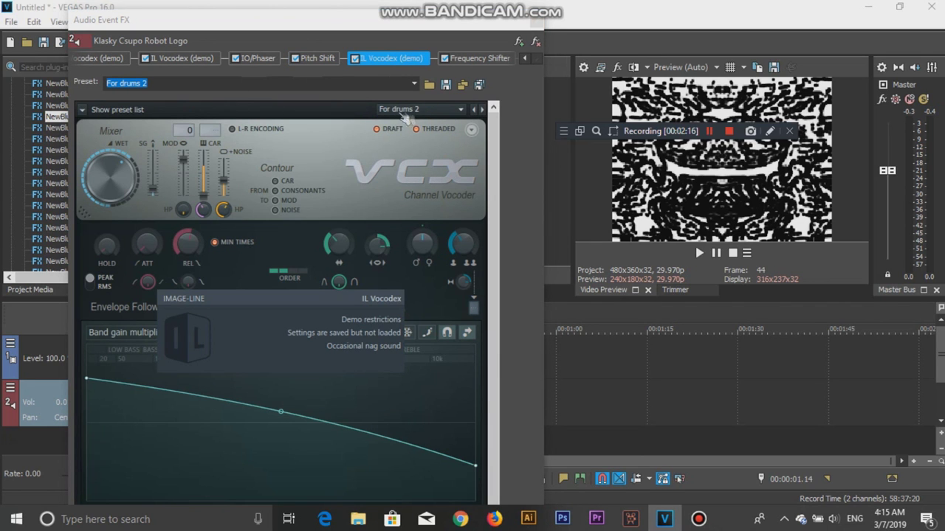
{"action": "left_click", "coordinate": [502, 56]}
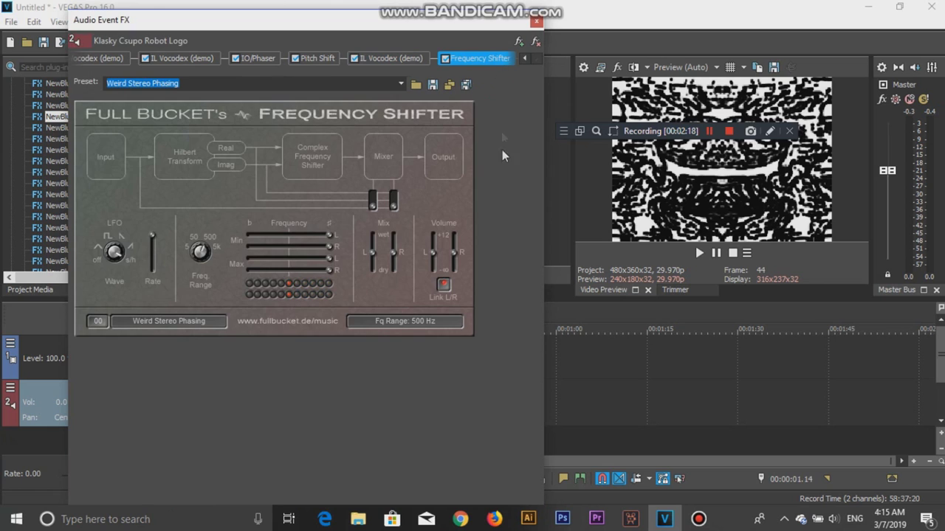
Draw an arrow on the screen pointing up to the Frequency Shifter effect in the audio effect chain
{"action": "left_click", "coordinate": [770, 131]}
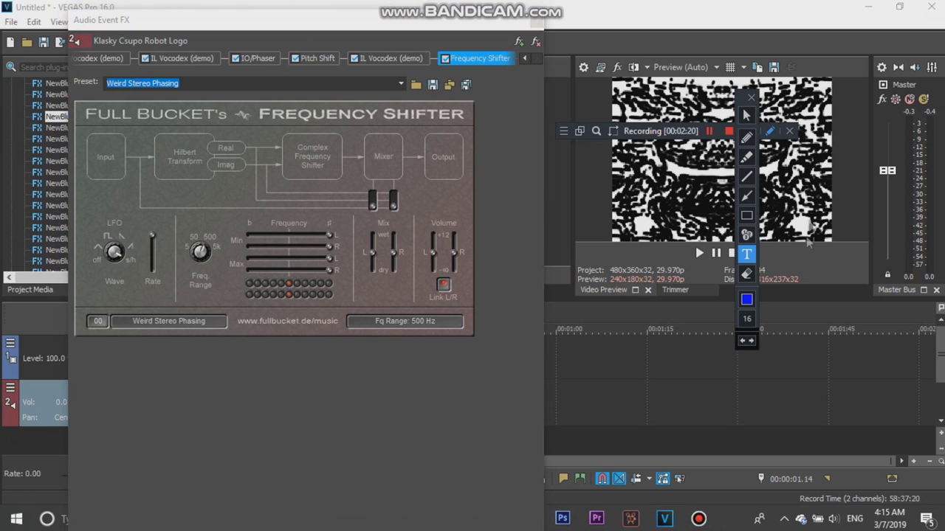
{"action": "left_click", "coordinate": [747, 196]}
{"action": "left_click_drag", "start_coordinate": [494, 372], "coordinate": [489, 65]}
Add the text note "You Need To Install Frequency Shifter!" beneath the arrow, shifting it slightly into place
{"action": "left_click", "coordinate": [746, 254]}
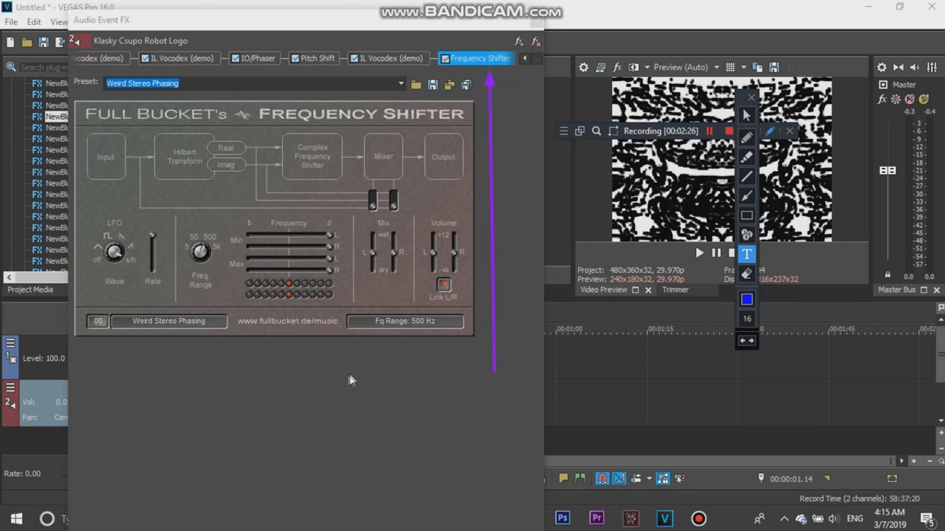
{"action": "type", "text": "You Need To"}
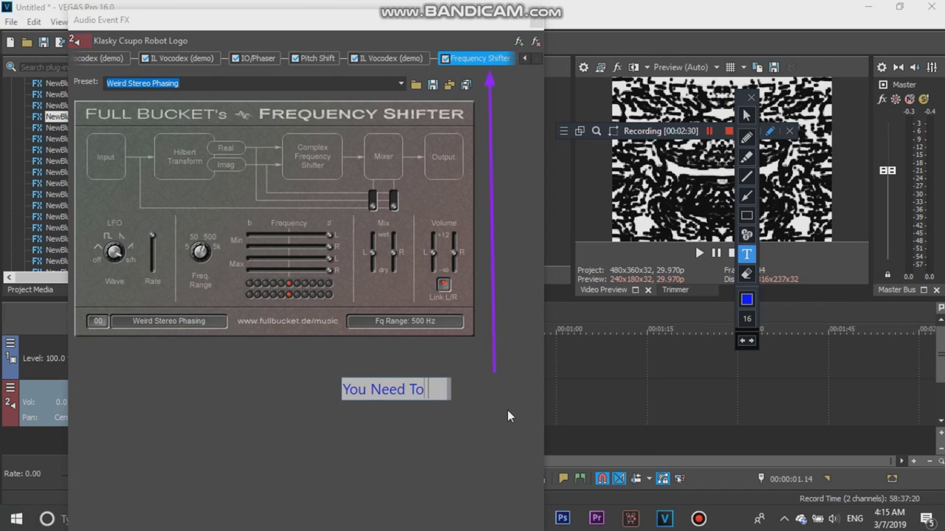
{"action": "type", "text": " Install "}
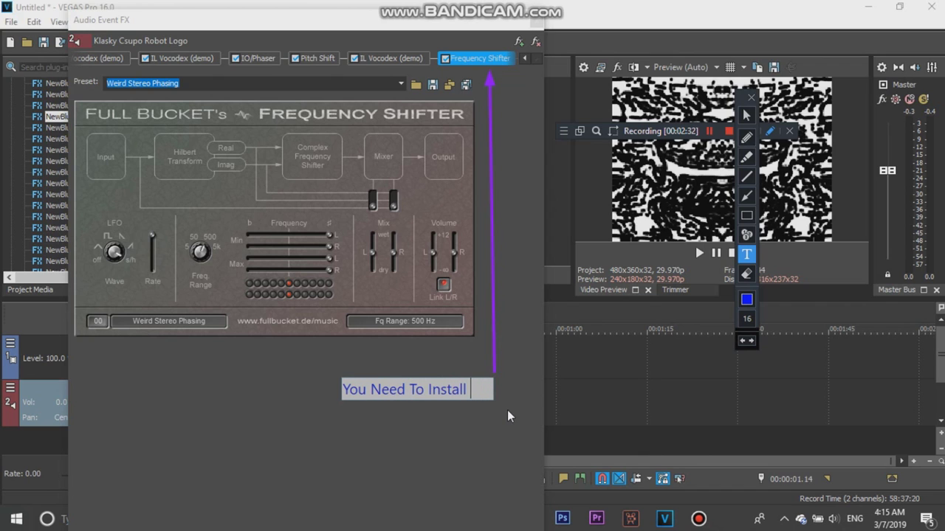
{"action": "type", "text": "Fre"}
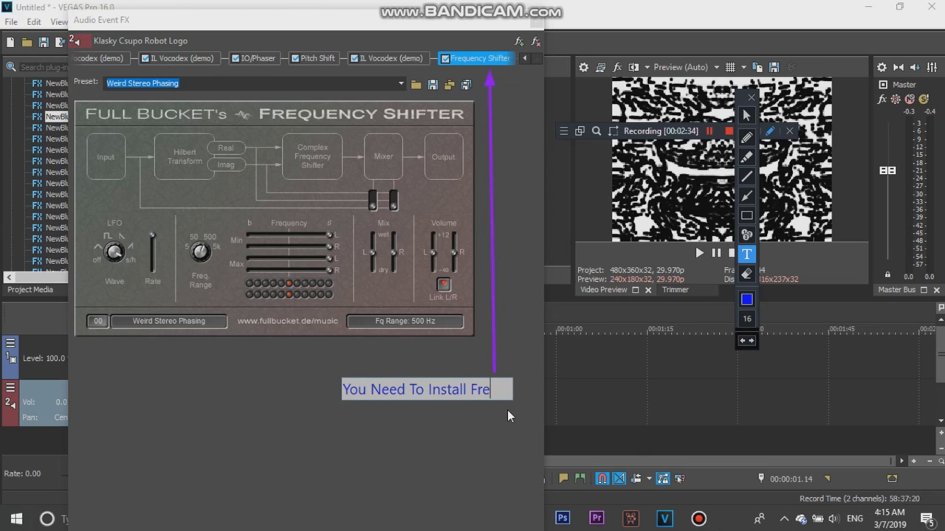
{"action": "type", "text": "quency "}
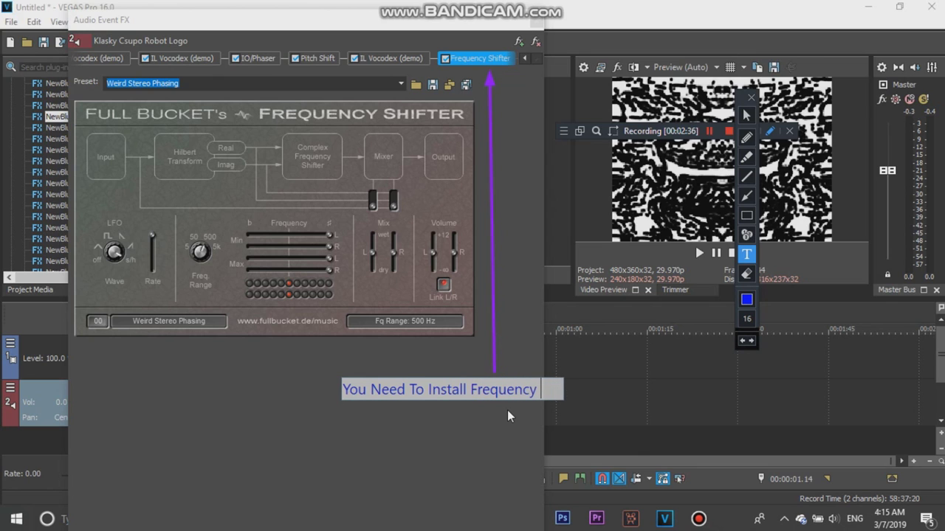
{"action": "type", "text": "Shifter"}
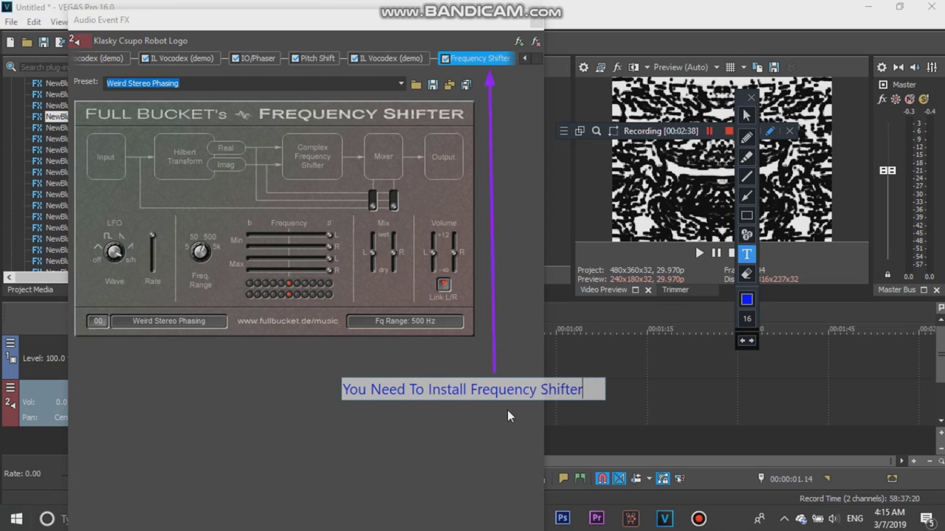
{"action": "type", "text": "!"}
{"action": "left_click_drag", "start_coordinate": [494, 393], "coordinate": [513, 393]}
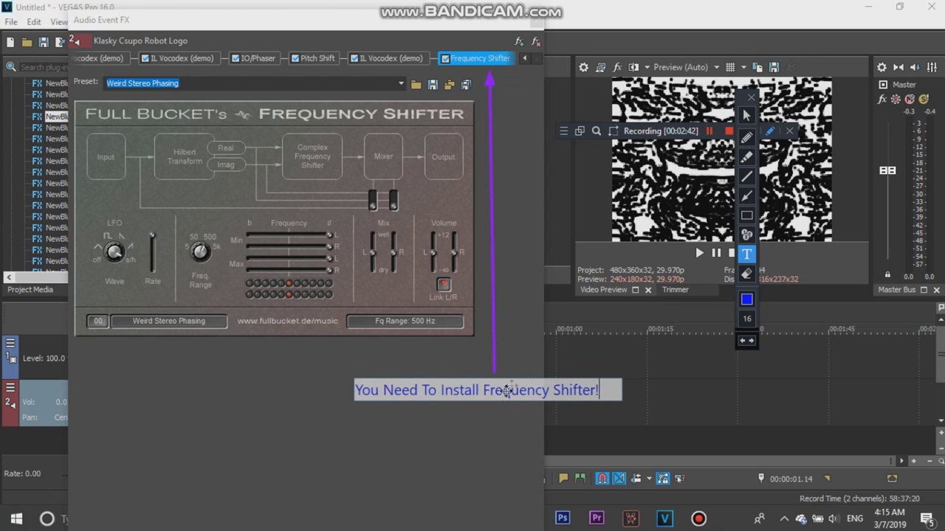
Frame the install note with two nested blue rectangles and finish the on-screen drawing
{"action": "left_click", "coordinate": [746, 215]}
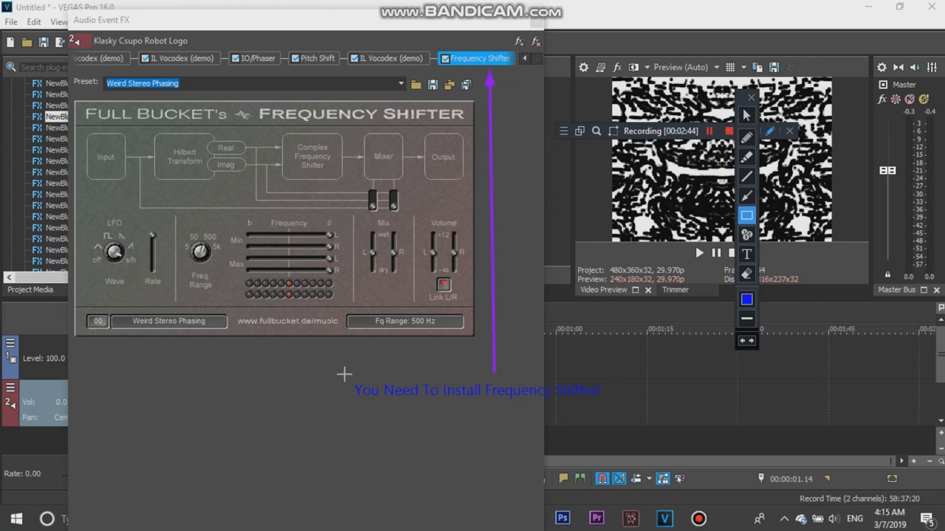
{"action": "left_click_drag", "start_coordinate": [350, 377], "coordinate": [603, 401]}
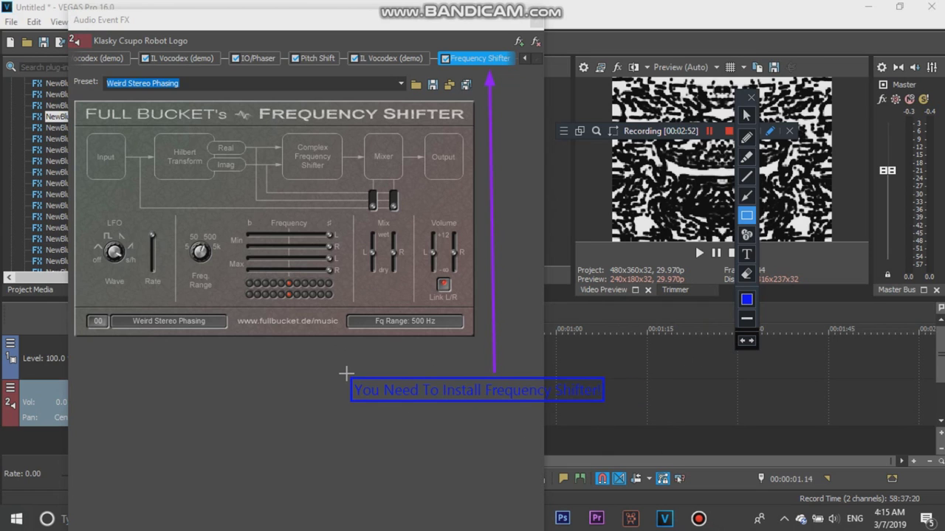
{"action": "left_click_drag", "start_coordinate": [347, 373], "coordinate": [608, 406]}
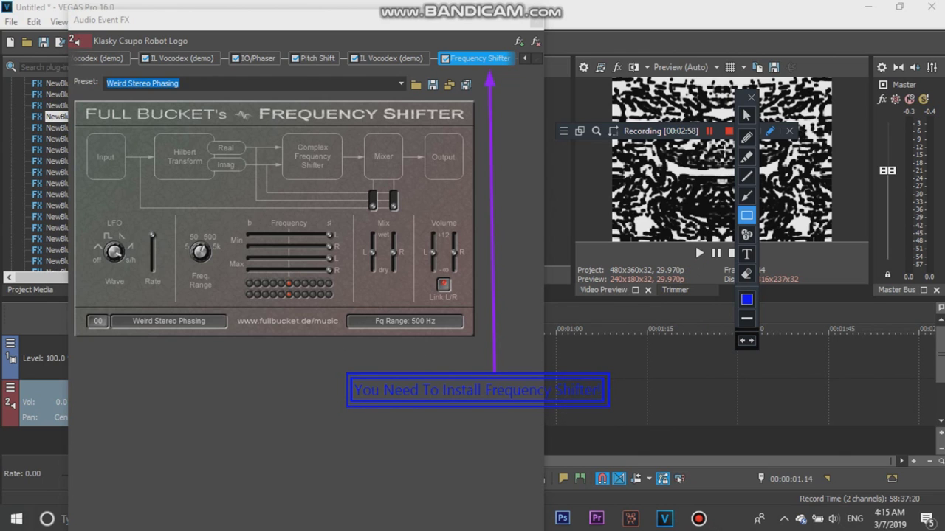
{"action": "left_click", "coordinate": [751, 99]}
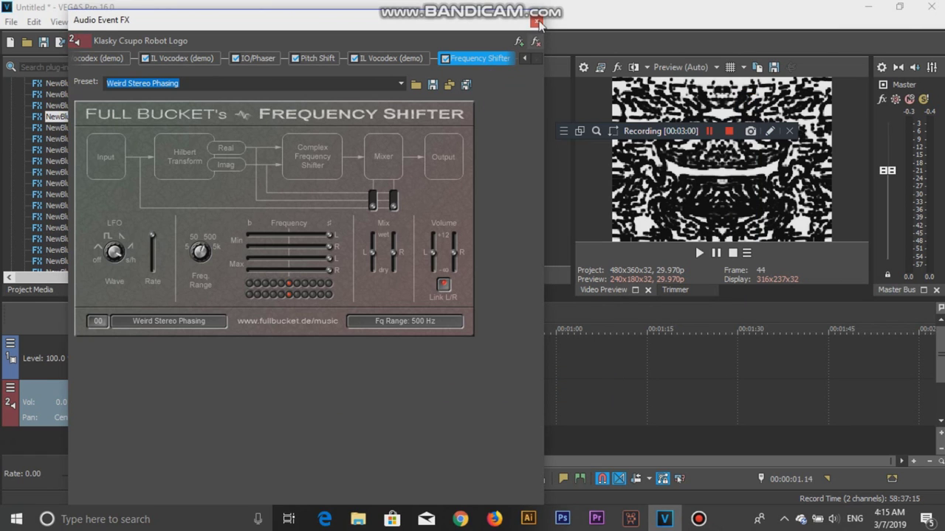
Close the audio event's effects and play the project from the start, keeping the recording toolbar clear of the video preview
{"action": "left_click", "coordinate": [537, 20]}
{"action": "left_click", "coordinate": [746, 252]}
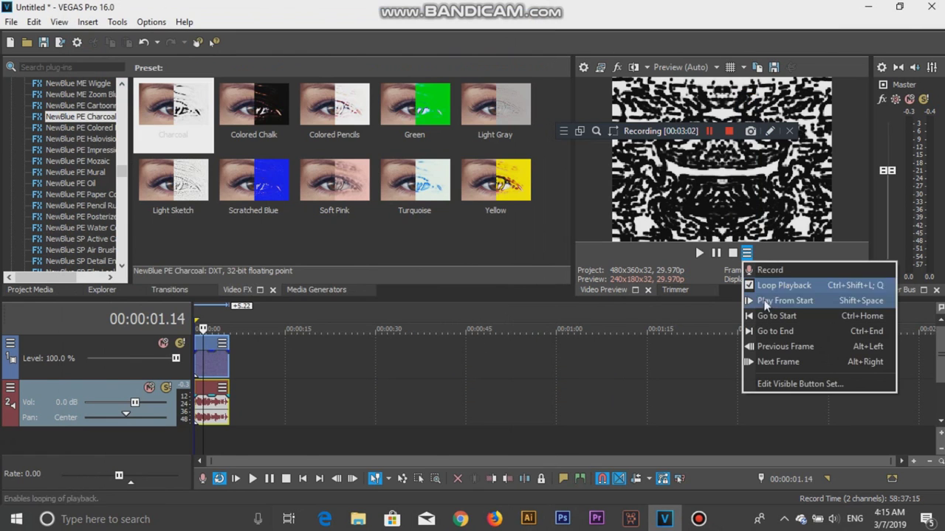
{"action": "left_click", "coordinate": [766, 301]}
{"action": "left_click_drag", "start_coordinate": [642, 133], "coordinate": [436, 221]}
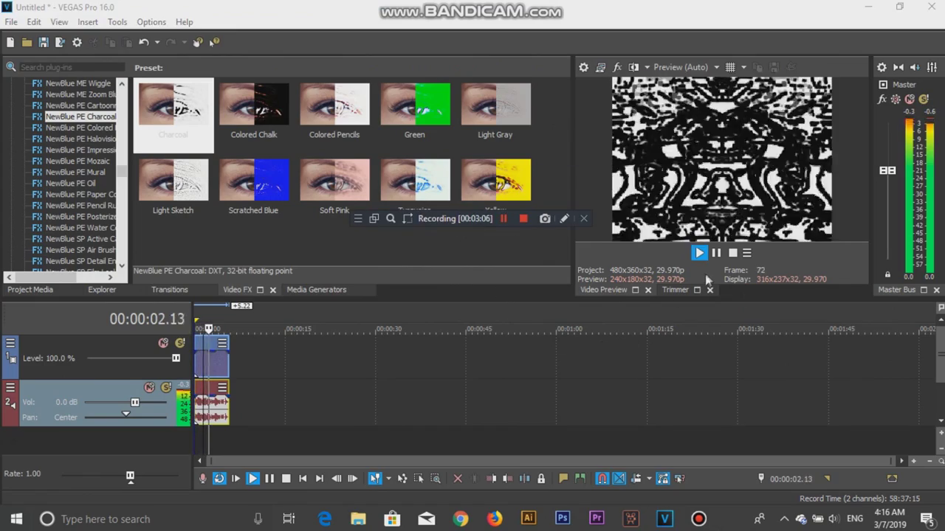